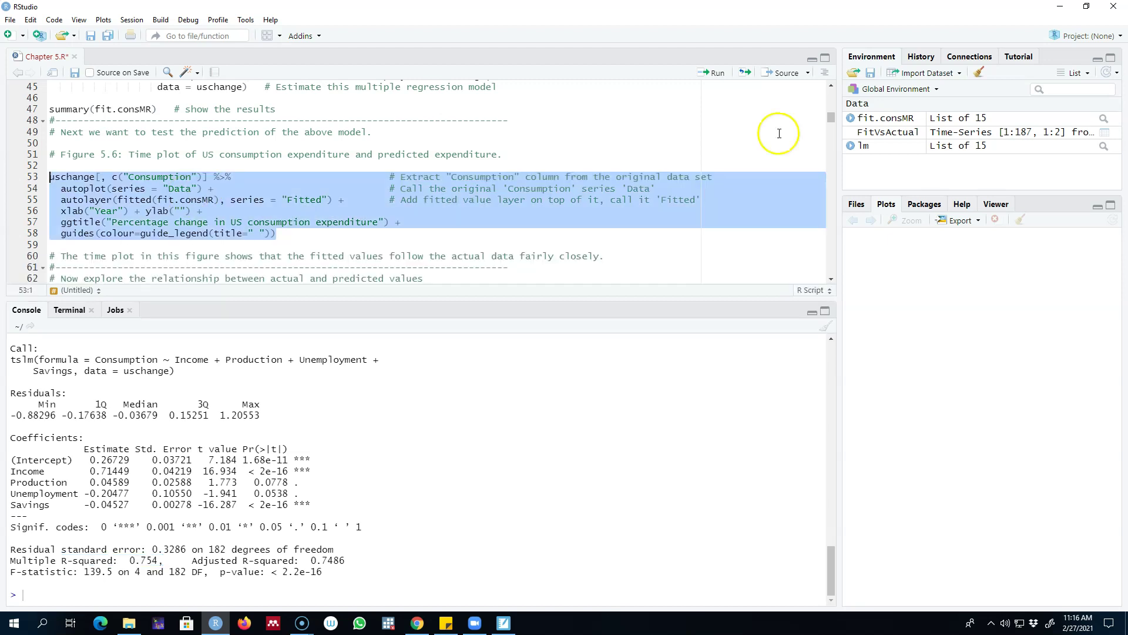
Run the Figure 5.6 code on lines 53–58 to plot actual versus fitted consumption change.
left_click_drag(277, 234, 49, 177)
left_click(718, 77)
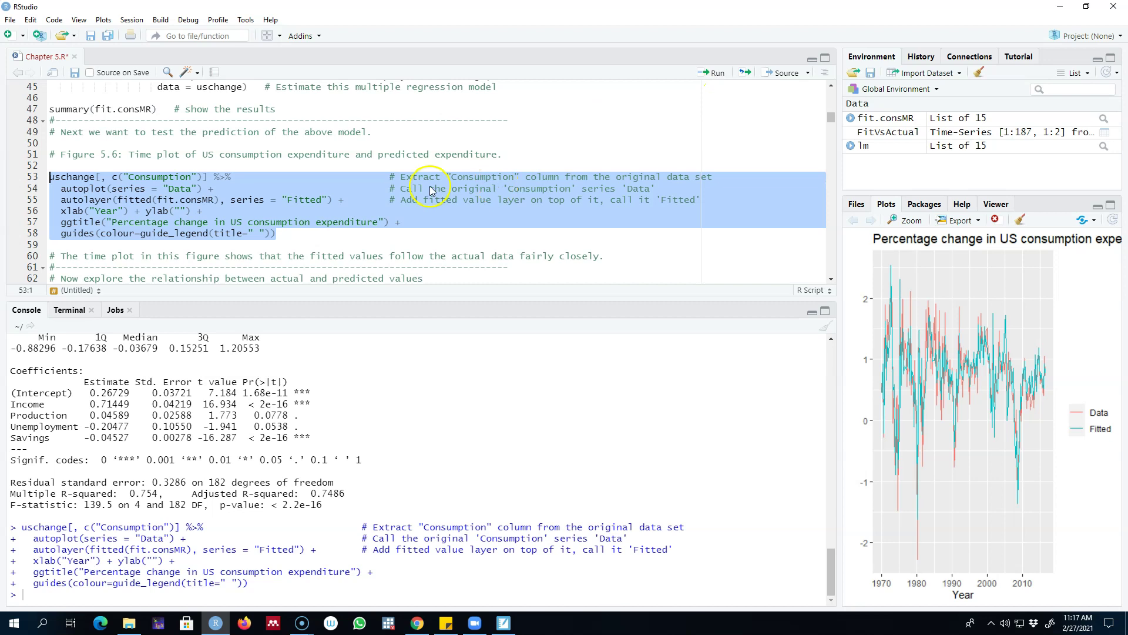
double_click(126, 188)
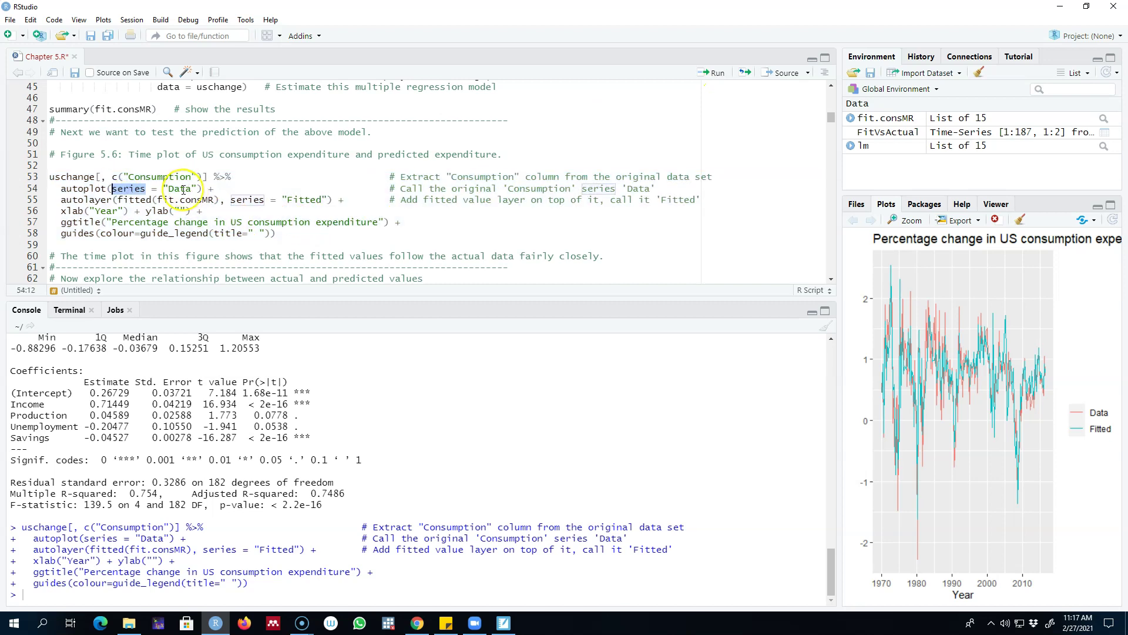
left_click_drag(215, 200, 117, 200)
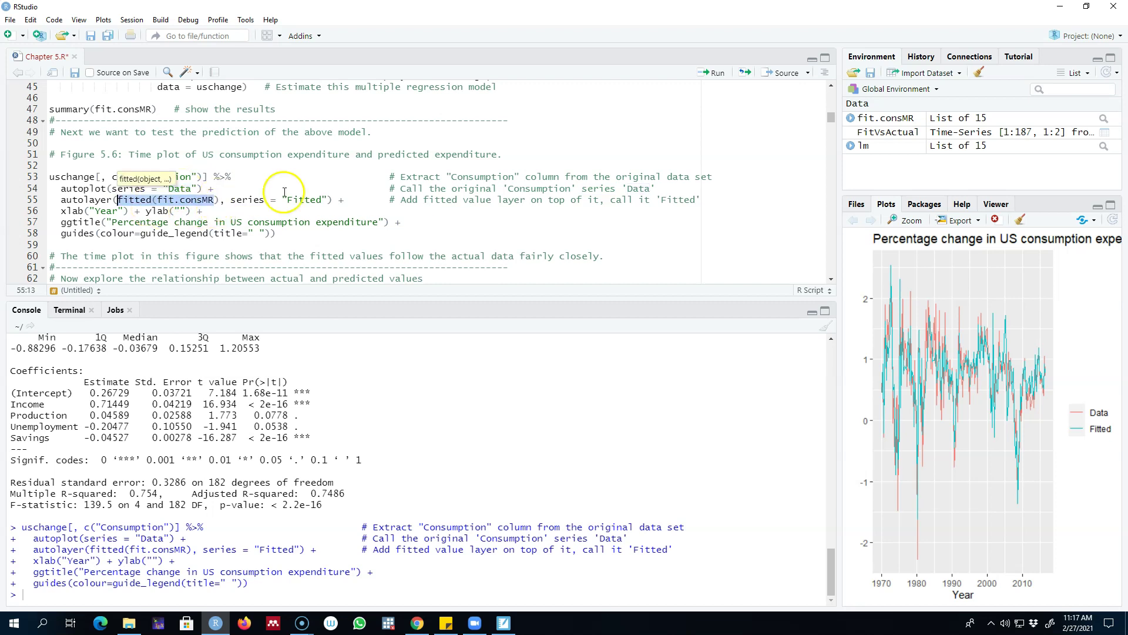
Highlight the fit.consMR model on line 44 and fitted on line 55, then enlarge the time plot.
scroll(129, 105, "up", 1)
double_click(82, 111)
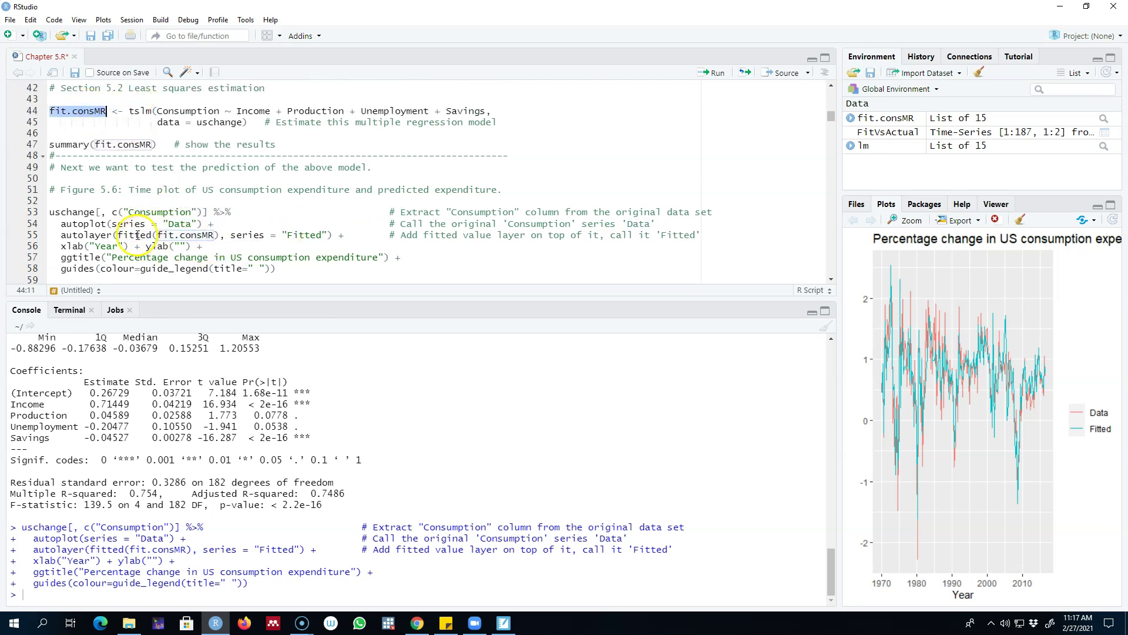
double_click(137, 235)
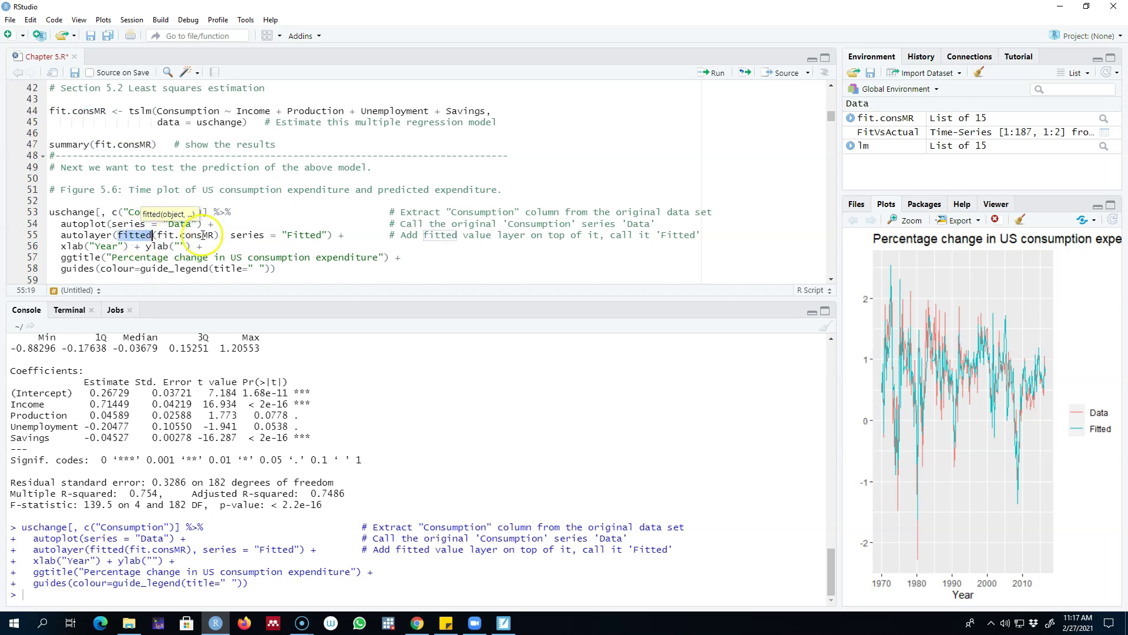
left_click(907, 221)
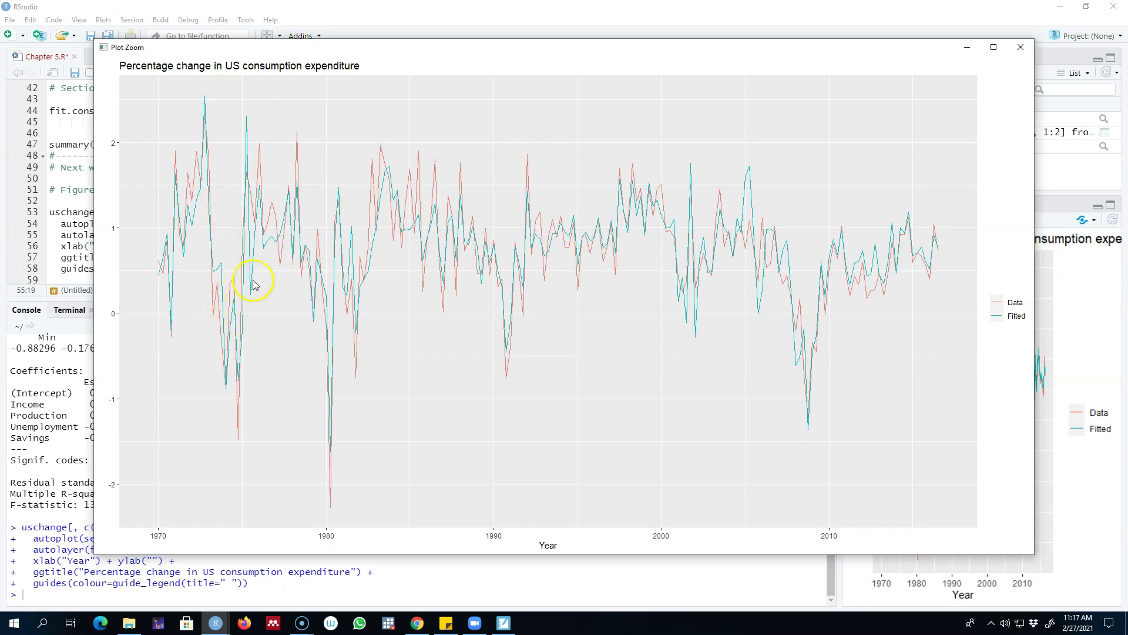
Close the enlarged plot and highlight the terms on lines 66–67: actual_consumption, uschange Consumption, fitted(fit.consMR).
left_click(1021, 47)
scroll(289, 218, "down", 6)
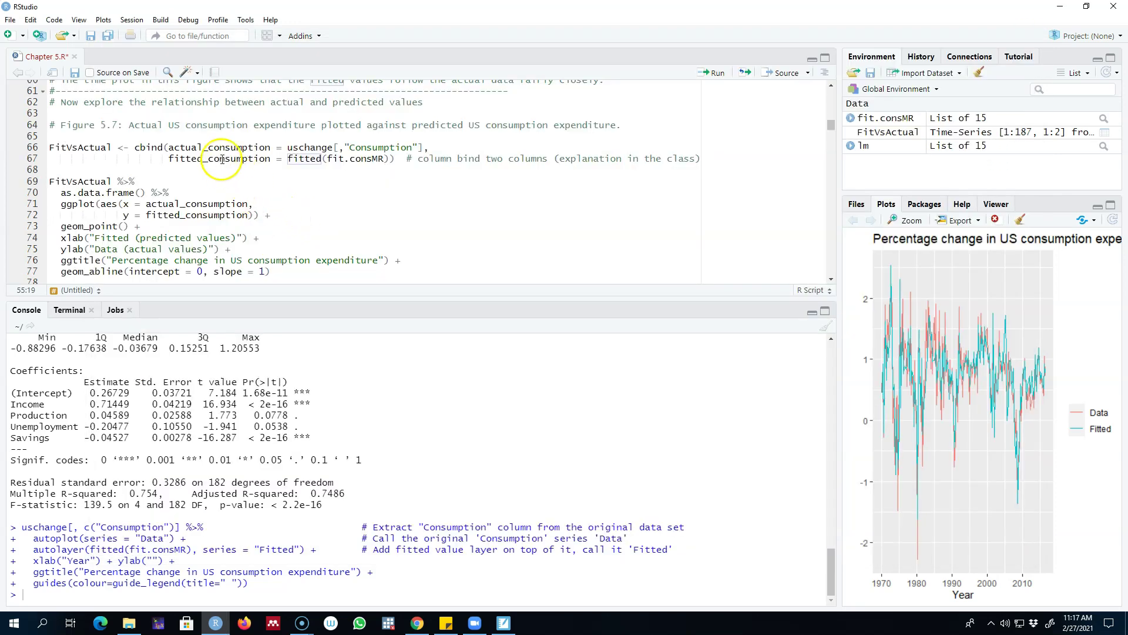
double_click(242, 146)
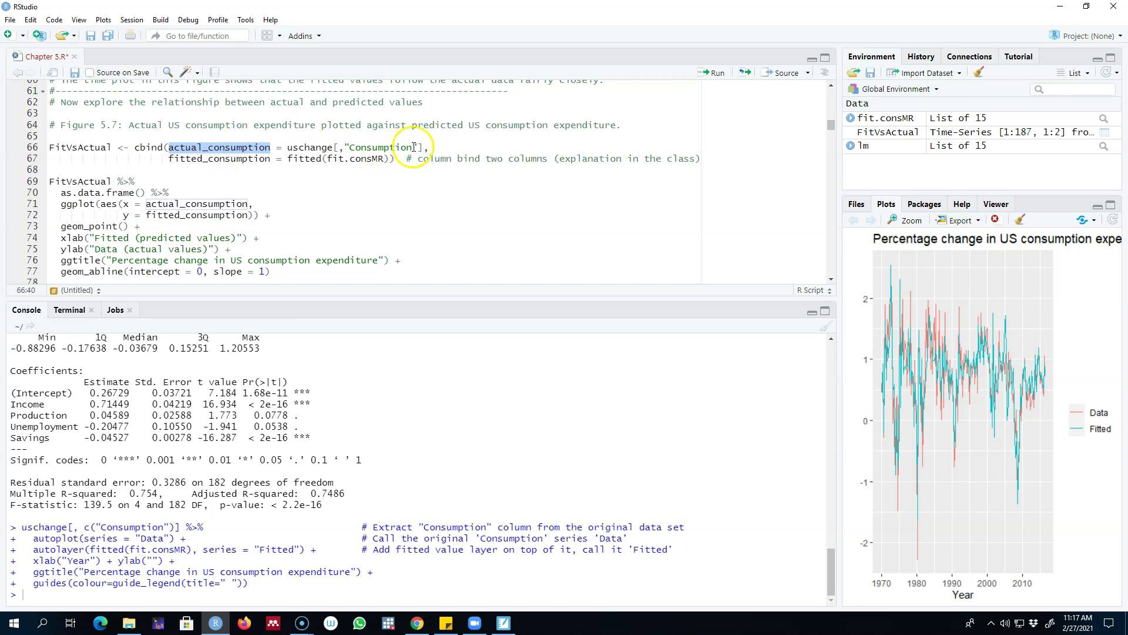
left_click_drag(340, 147, 419, 147)
double_click(310, 147)
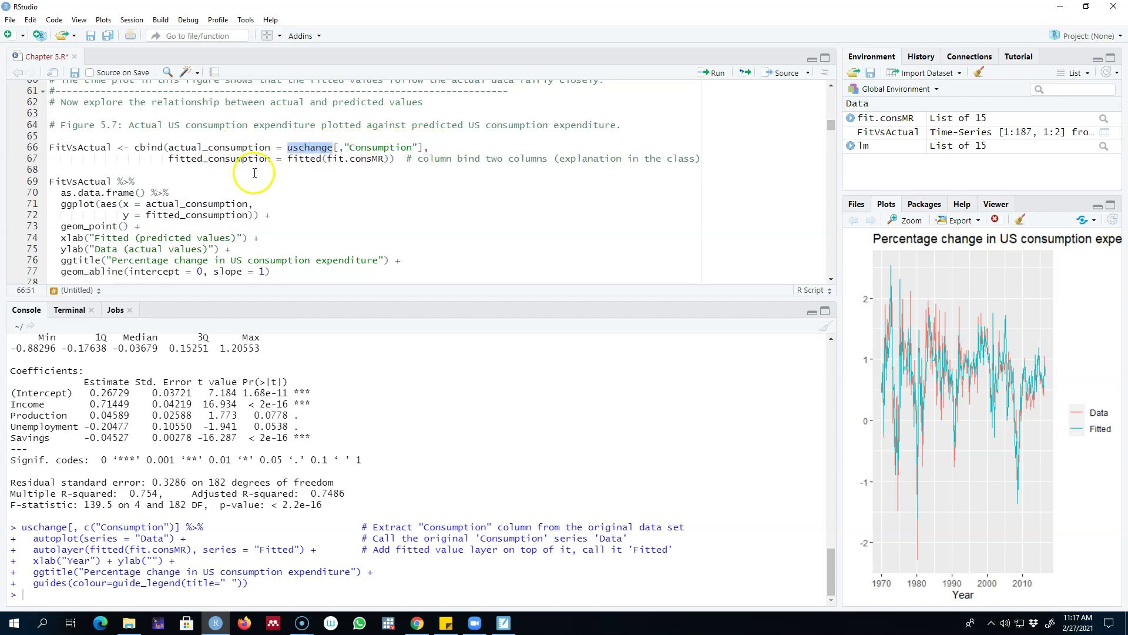
double_click(316, 158)
double_click(362, 158)
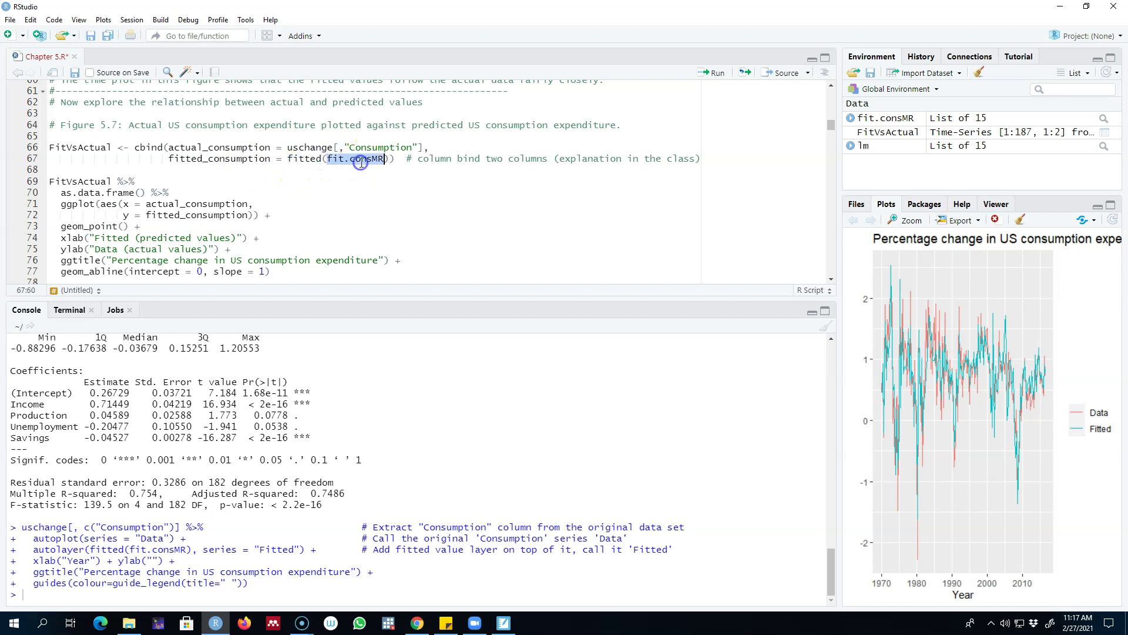
left_click(405, 158)
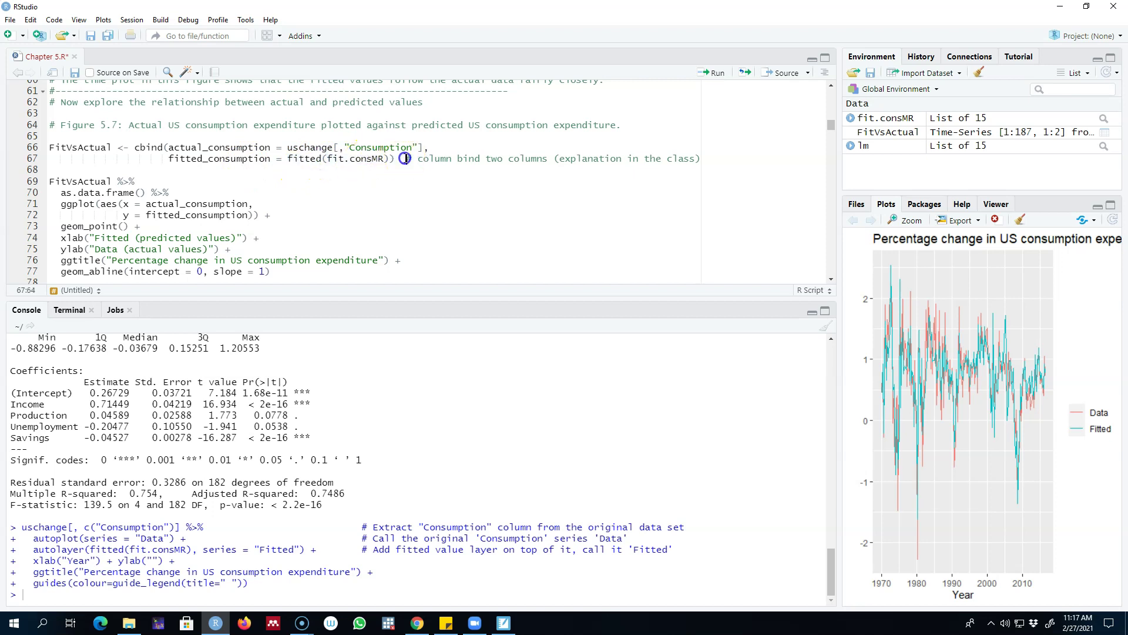
Run both cbind lines to create the FitVsActual object.
double_click(148, 147)
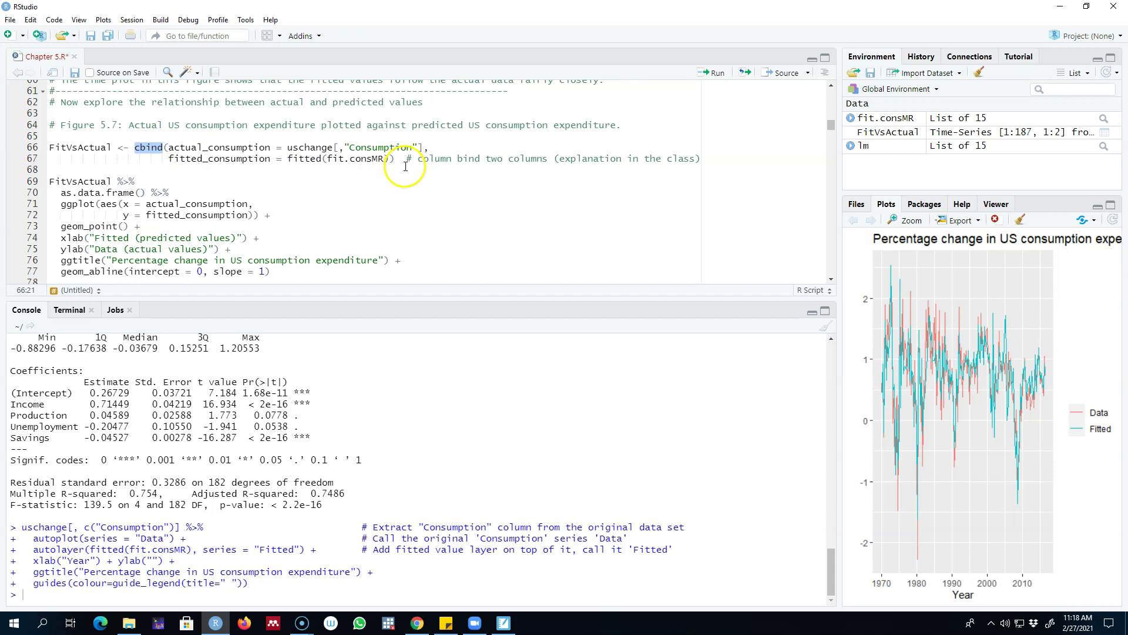
left_click_drag(395, 158, 10, 161)
key("shift+Up")
left_click(717, 74)
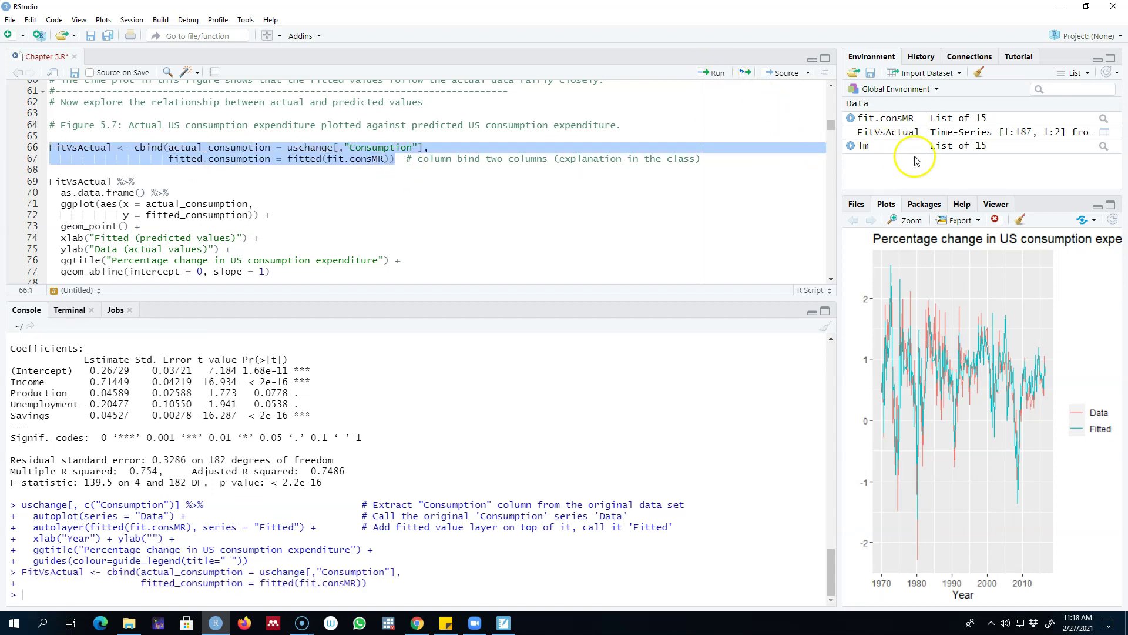
View FitVsActual and highlight its first actual_consumption and fitted_consumption values.
left_click(899, 133)
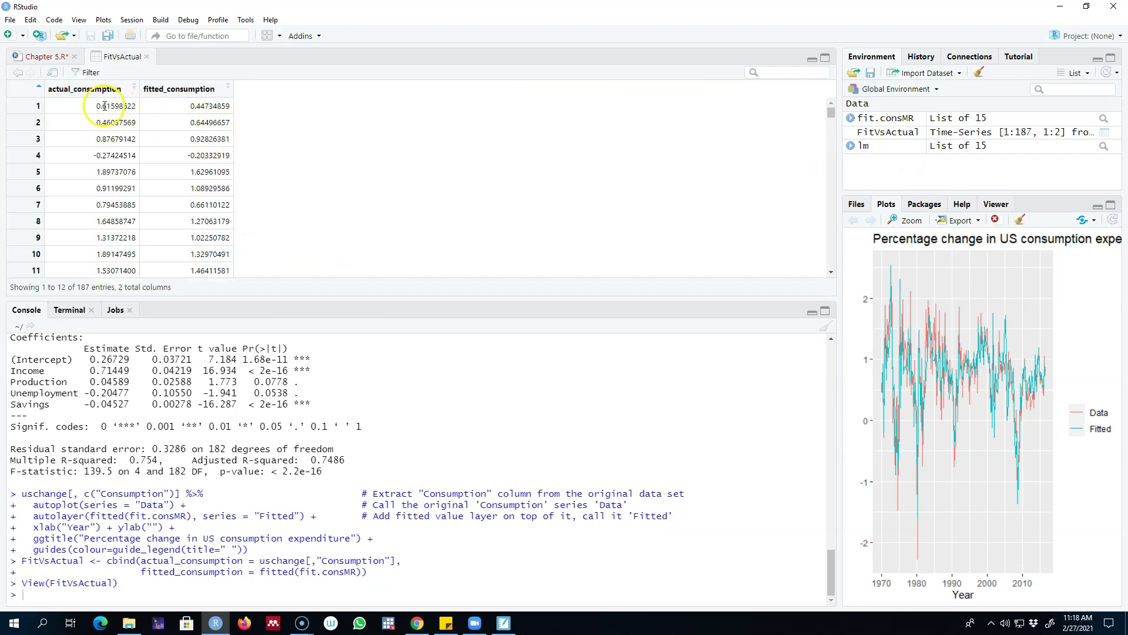
left_click_drag(98, 107, 133, 107)
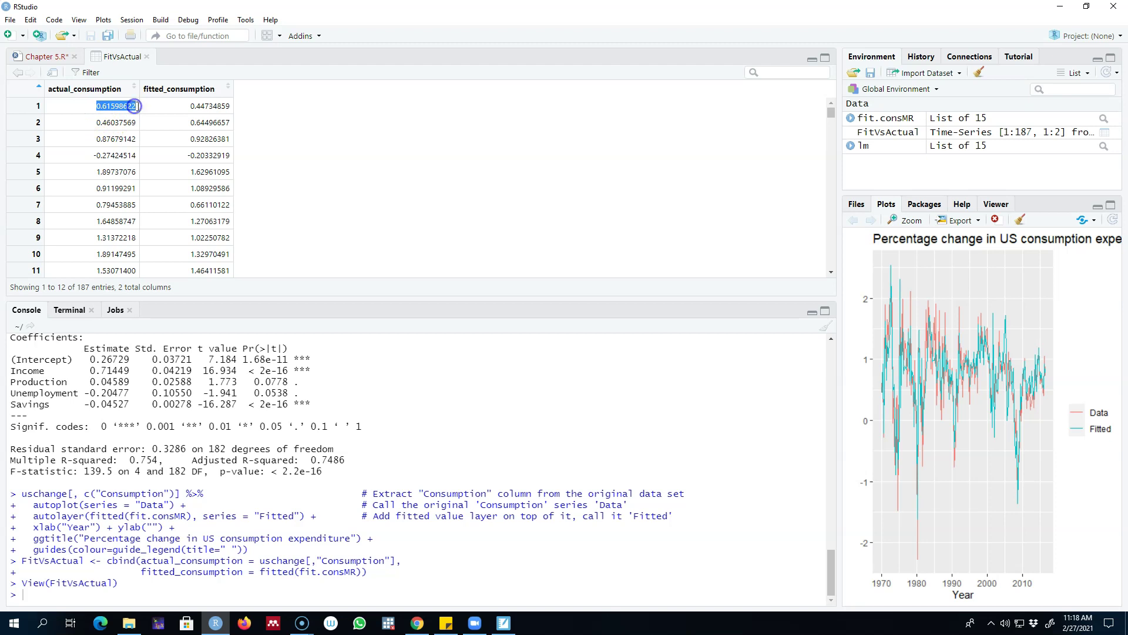
left_click(191, 106)
left_click_drag(191, 107, 230, 106)
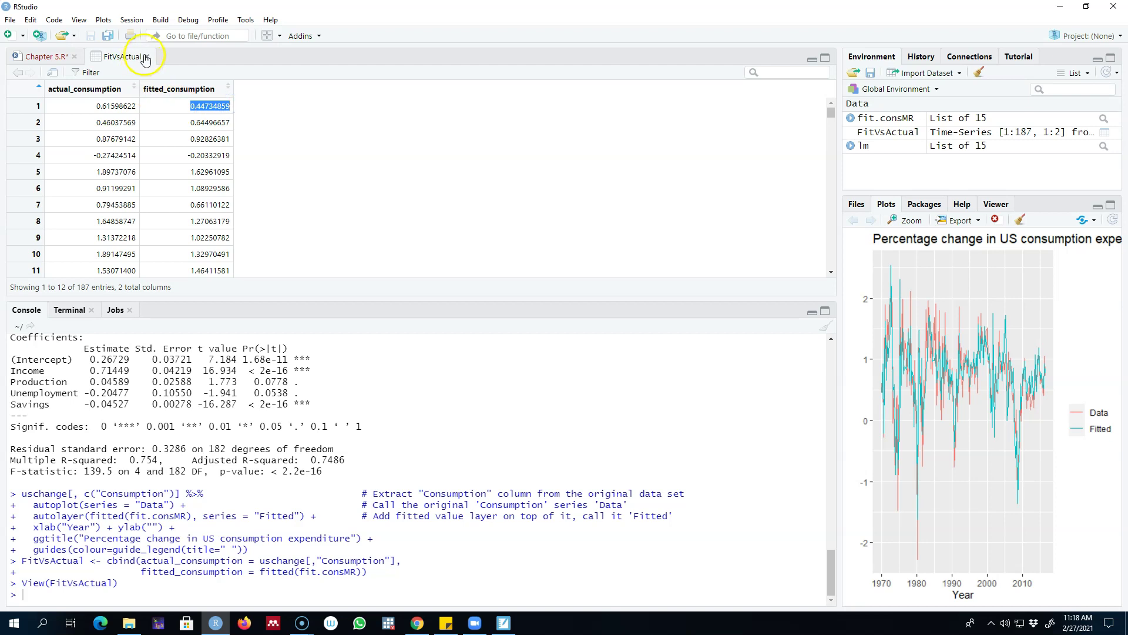
Run lines 69–77 to draw the fitted-versus-actual scatter with its slope-1 reference line.
left_click(146, 56)
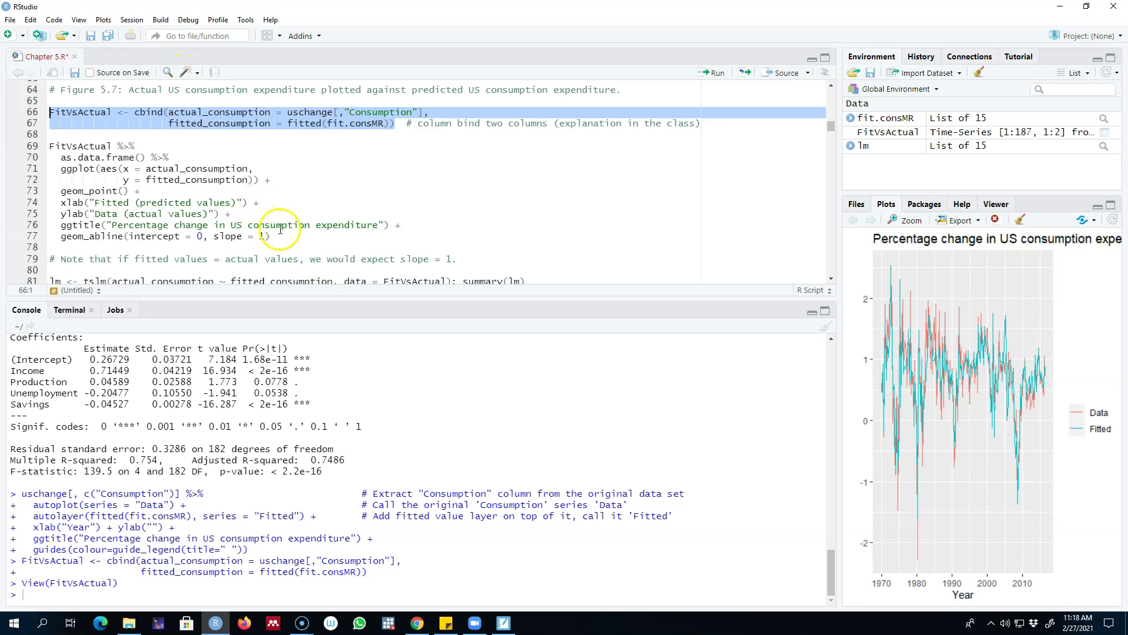
left_click_drag(281, 236, 19, 147)
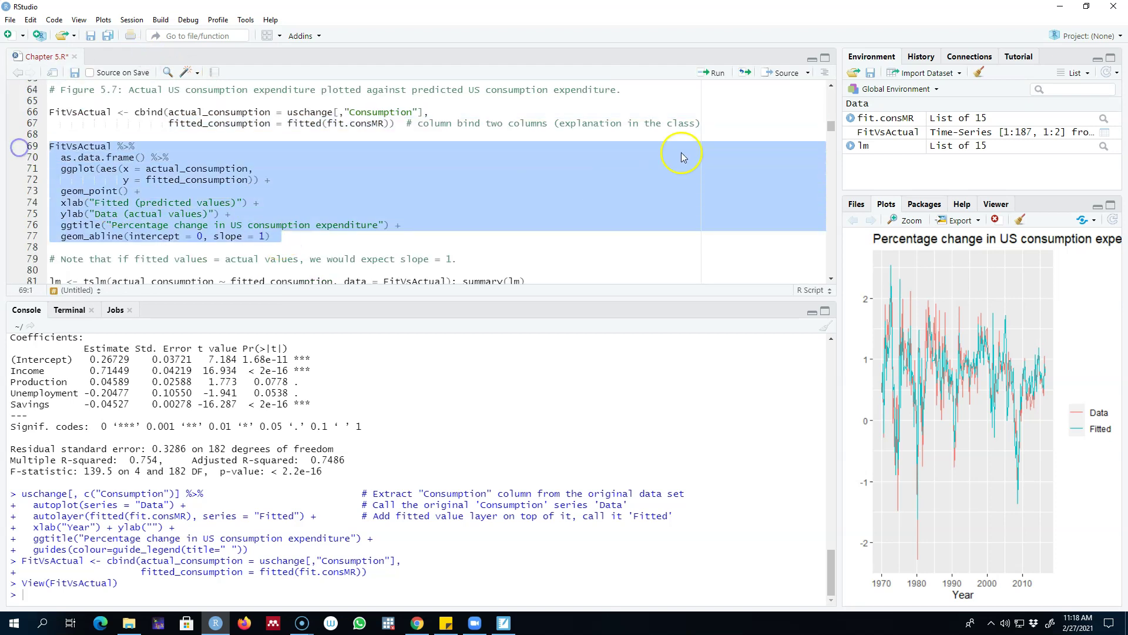
left_click(712, 72)
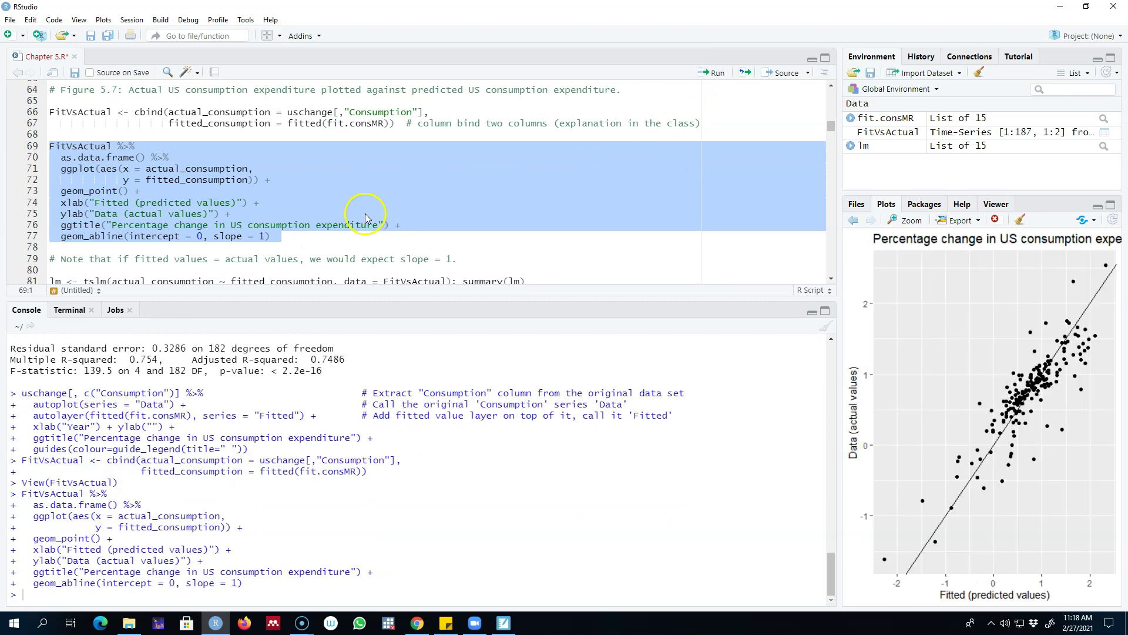
left_click(129, 171)
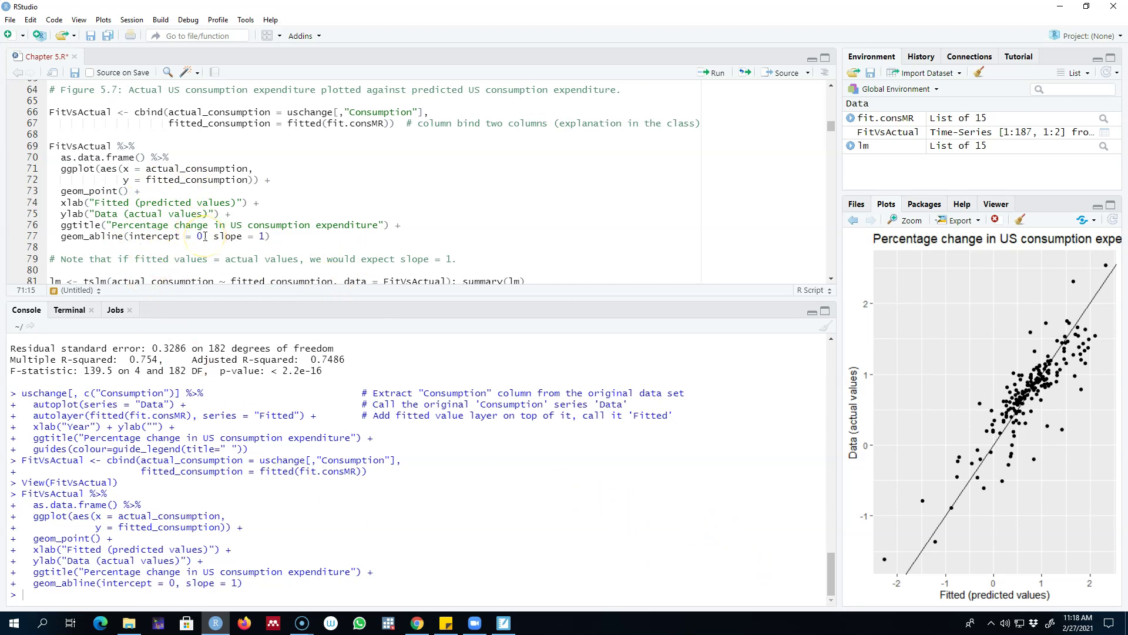
left_click(246, 236)
Enlarge the fitted-versus-actual consumption scatter plot in its own window.
left_click(908, 220)
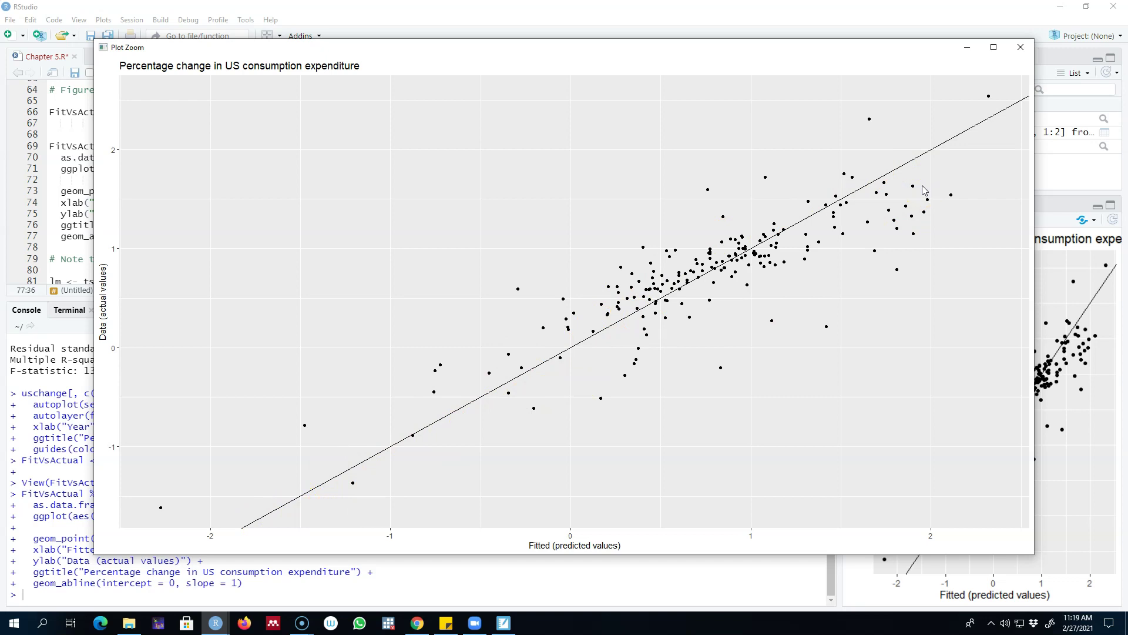
Run line 81, regressing actual_consumption on fitted_consumption with tslm and printing summary(lm).
left_click(1024, 47)
scroll(387, 189, "down", 3)
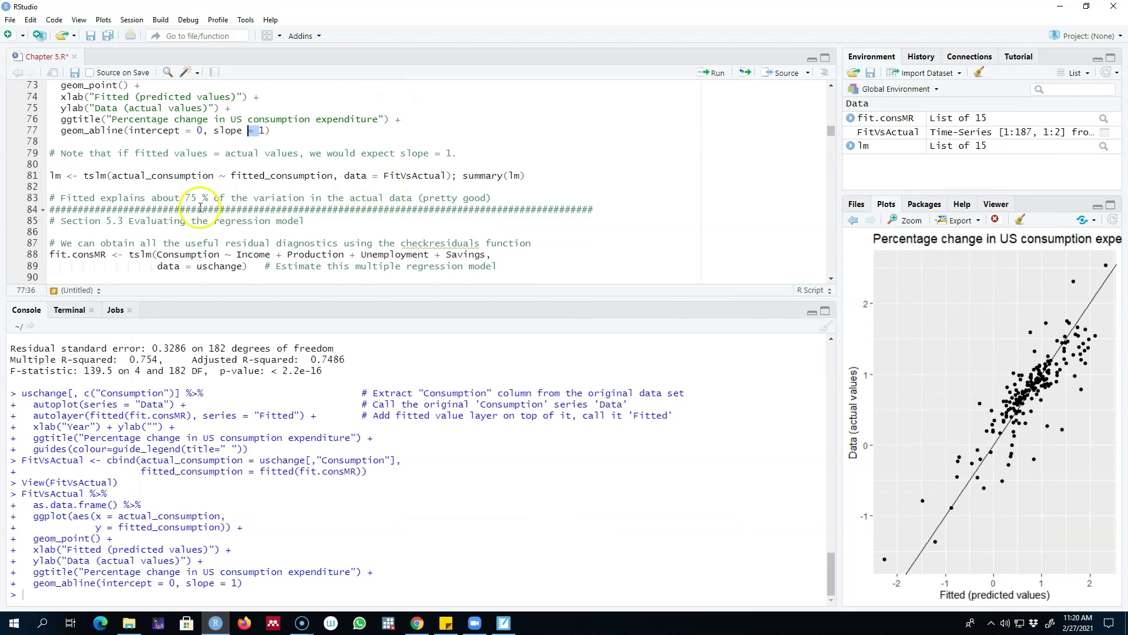
double_click(175, 176)
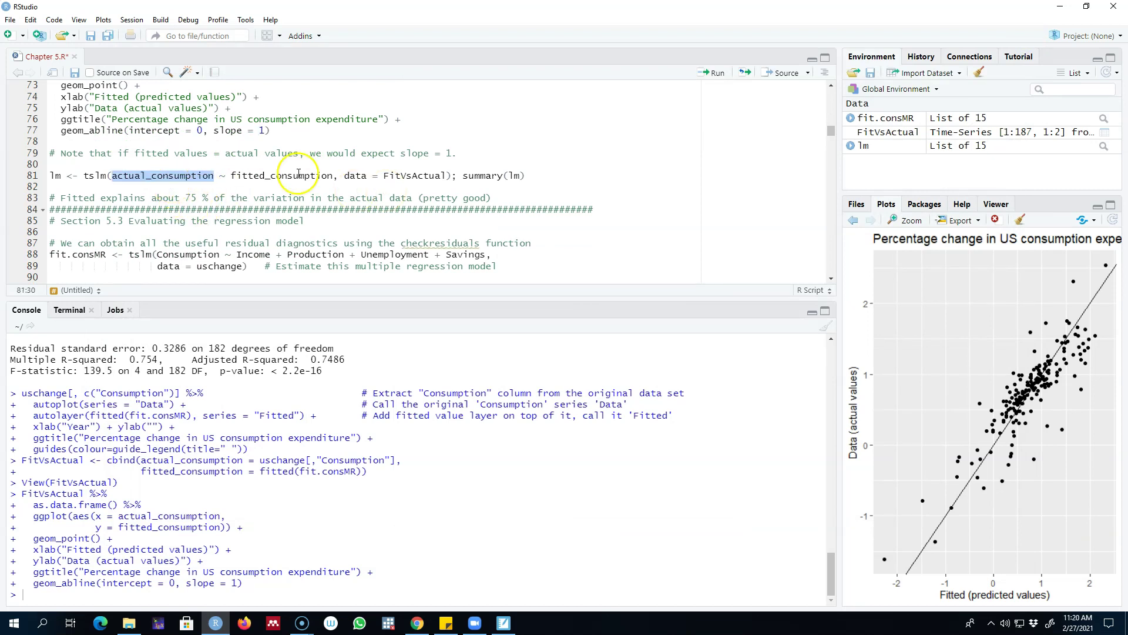
double_click(299, 175)
left_click(524, 175)
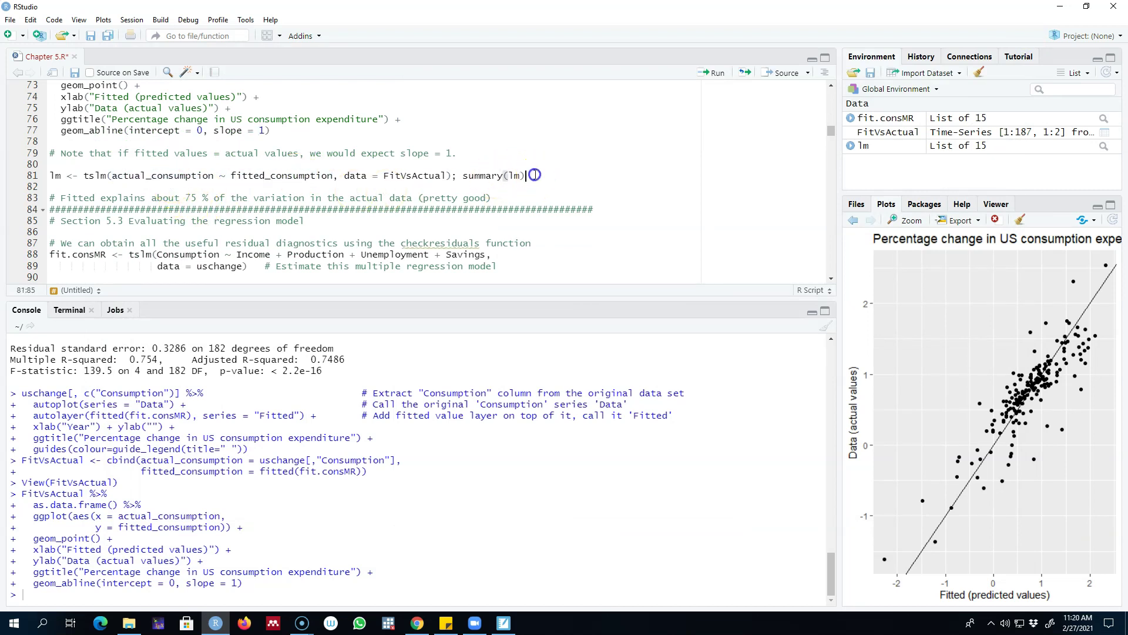
left_click_drag(525, 175, 50, 176)
left_click(714, 73)
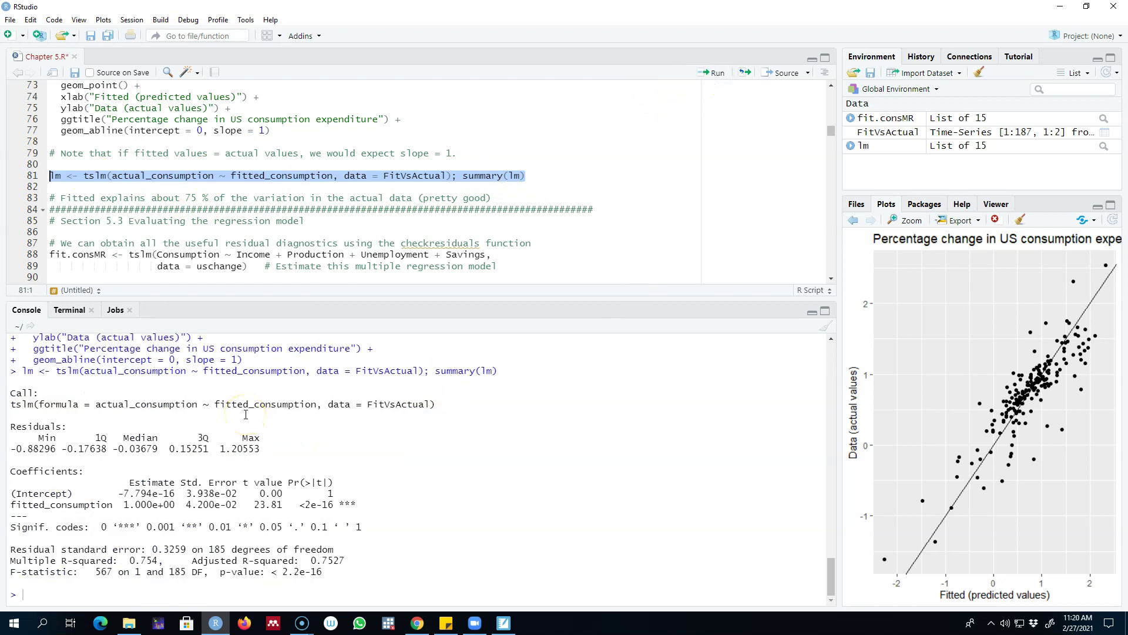
Check the summary's call and Multiple R-squared of 0.754, then reopen the scatter enlarged.
left_click(205, 412)
left_click(171, 404)
double_click(171, 404)
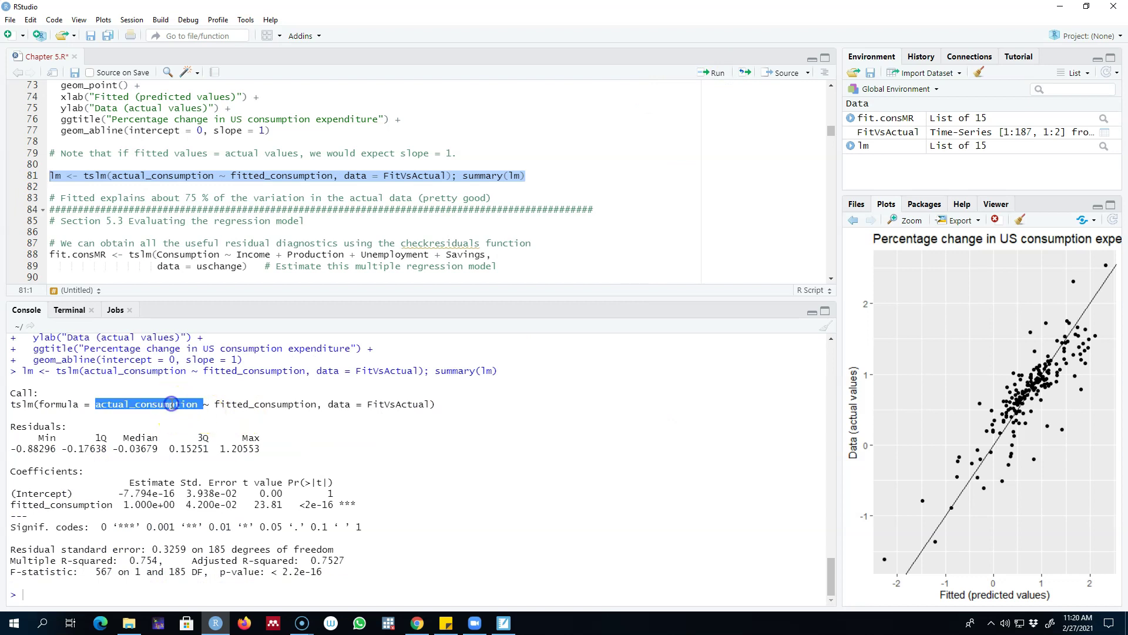
double_click(288, 405)
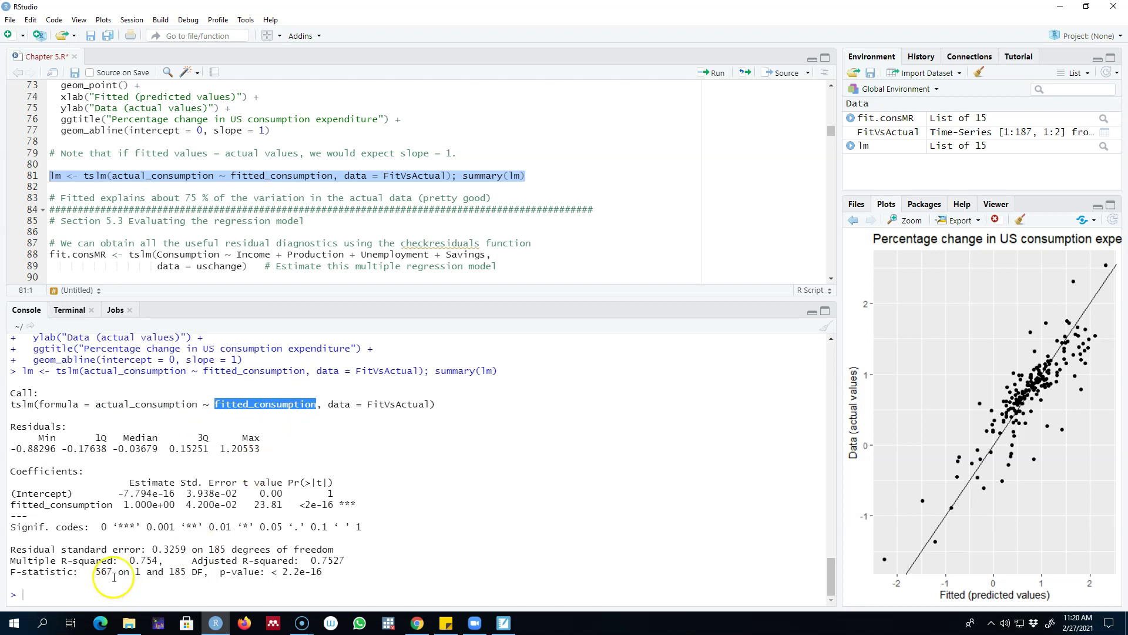
left_click_drag(164, 561, 132, 562)
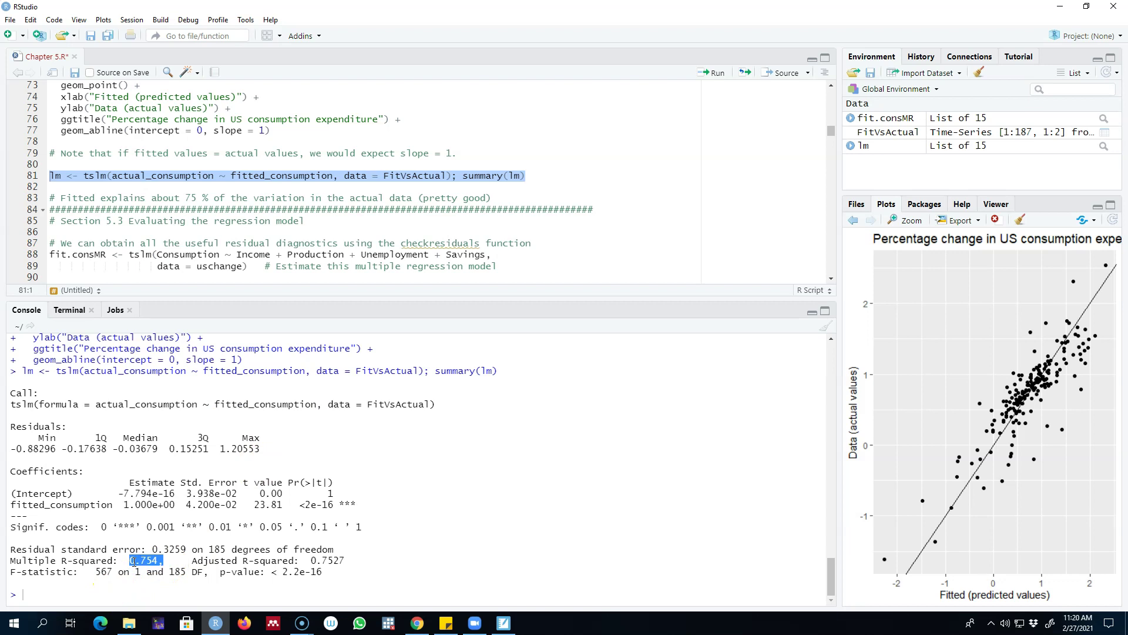
left_click(132, 561)
left_click(958, 221)
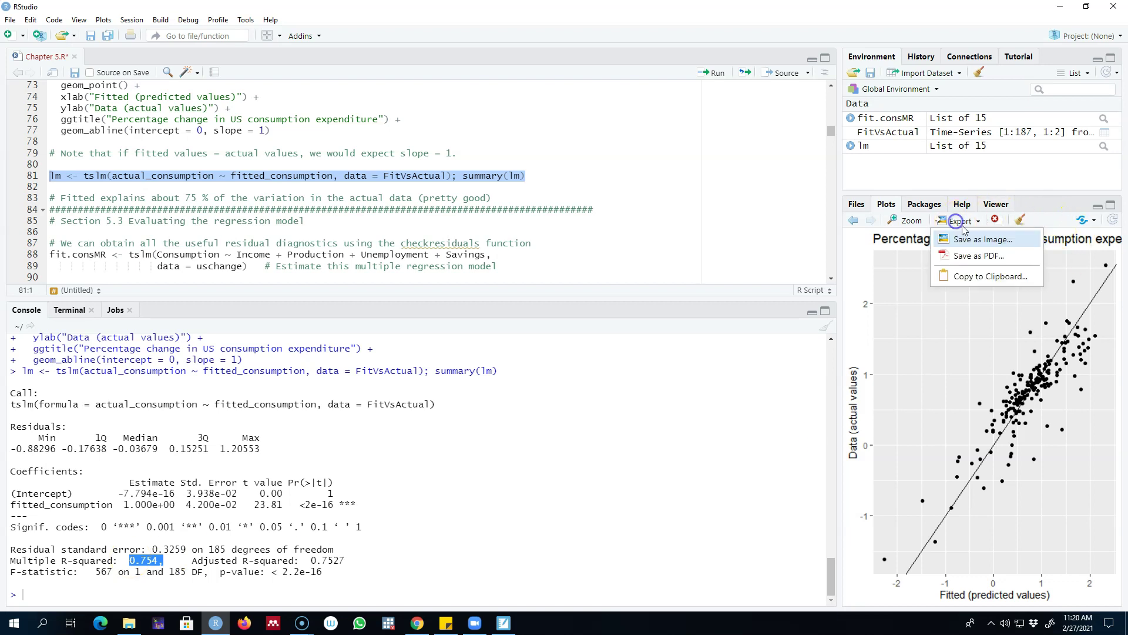
left_click(906, 220)
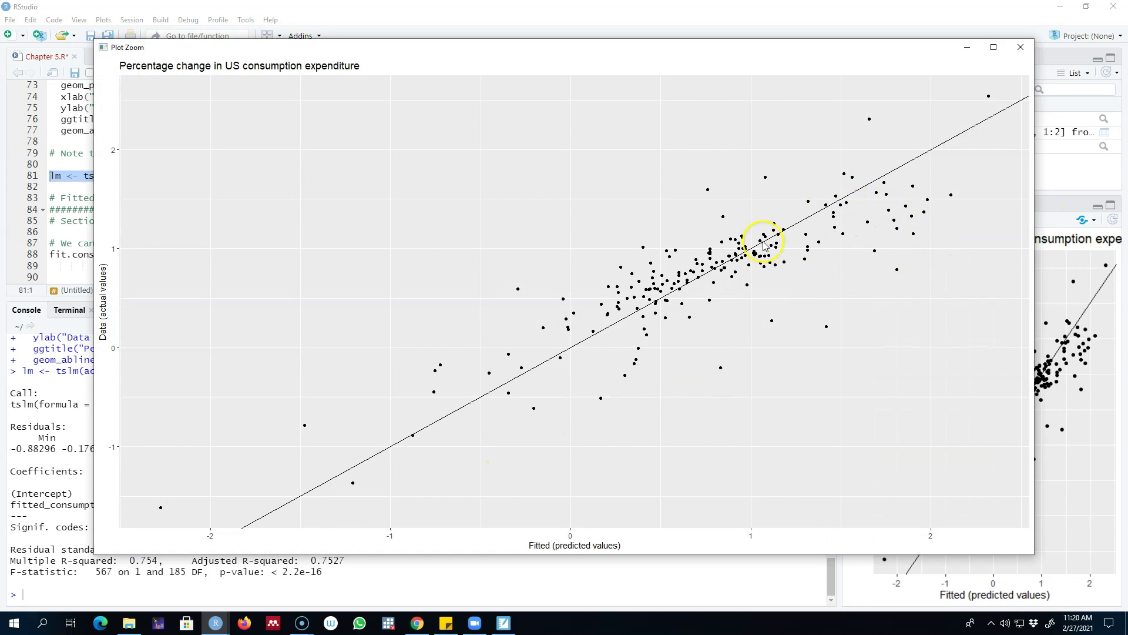
left_click(968, 48)
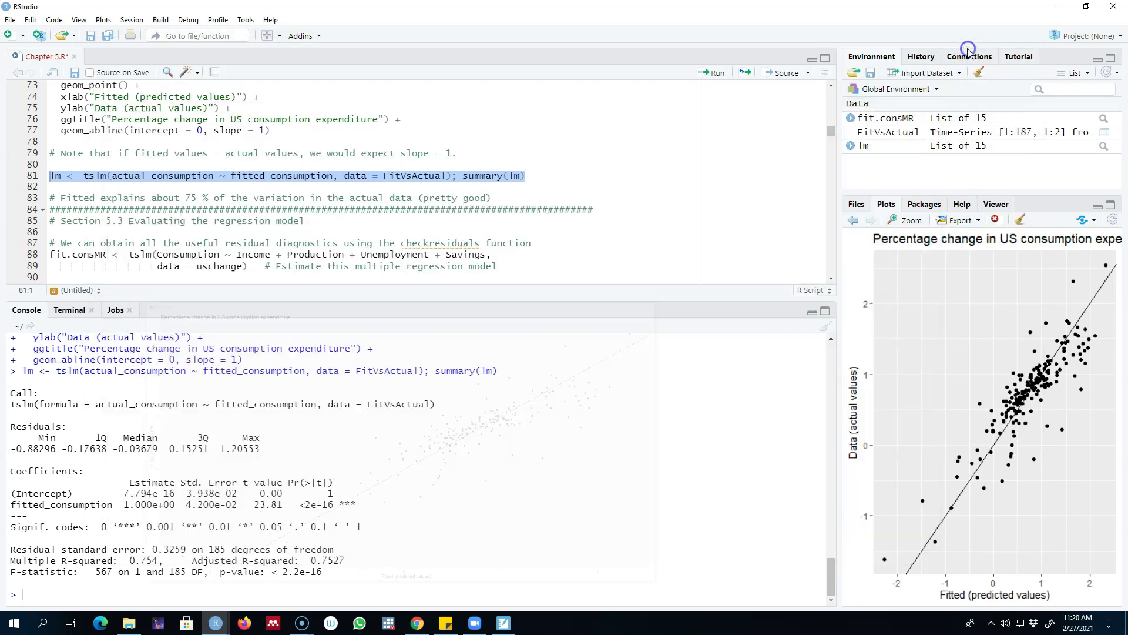